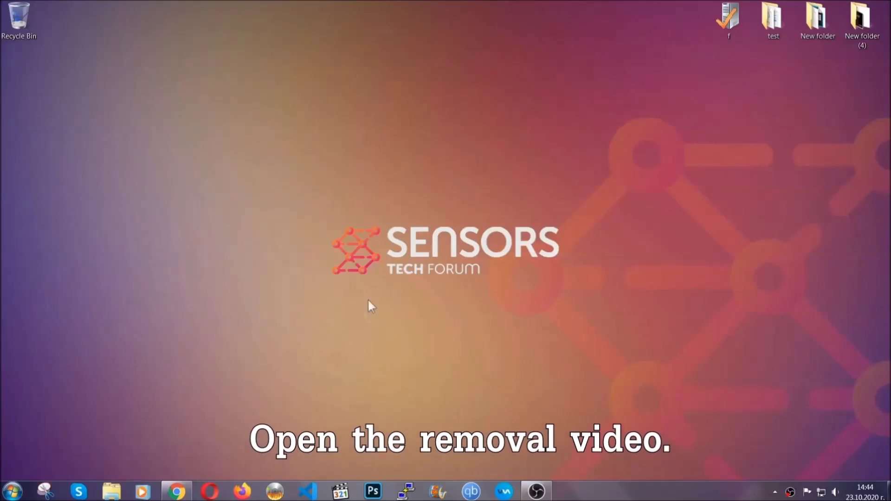
From the removal video's description link, download and launch SpyHunter-Installer.exe
click(177, 495)
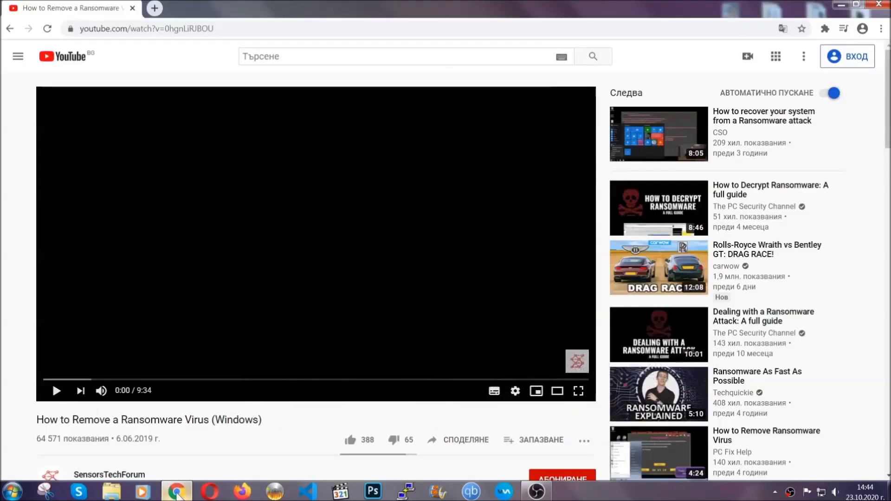
scroll(162, 378, down, 4)
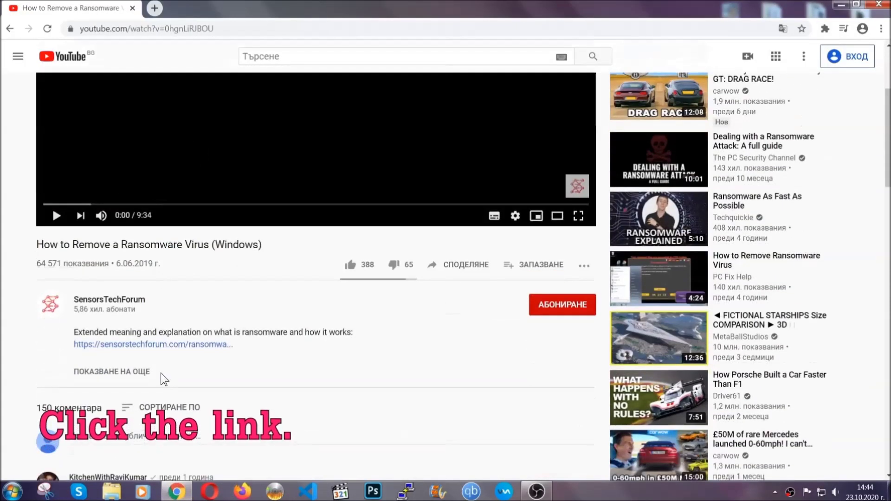
click(177, 346)
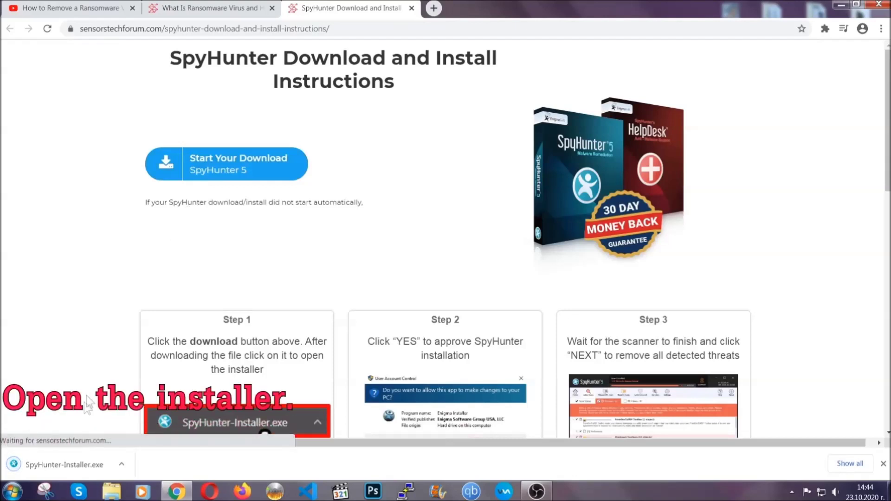
click(63, 464)
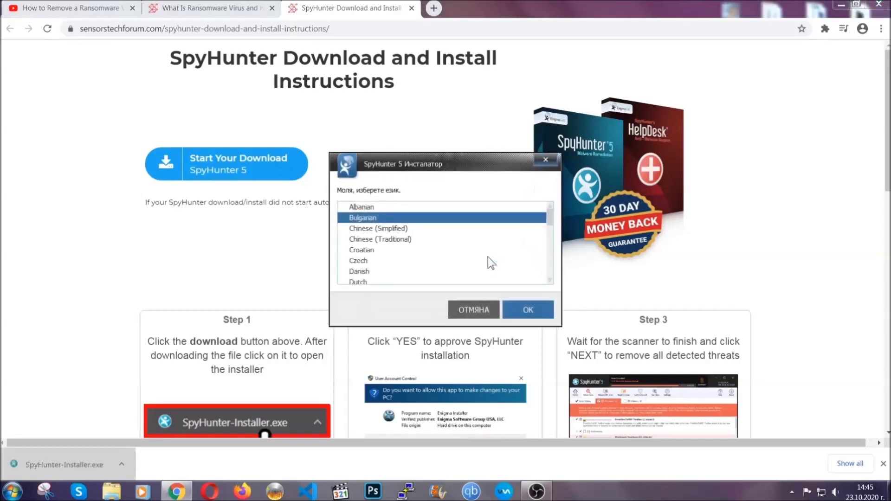
Install SpyHunter 5 in English, accepting the EULA and Privacy Policy, then start its scan
scroll(469, 261, down, 1)
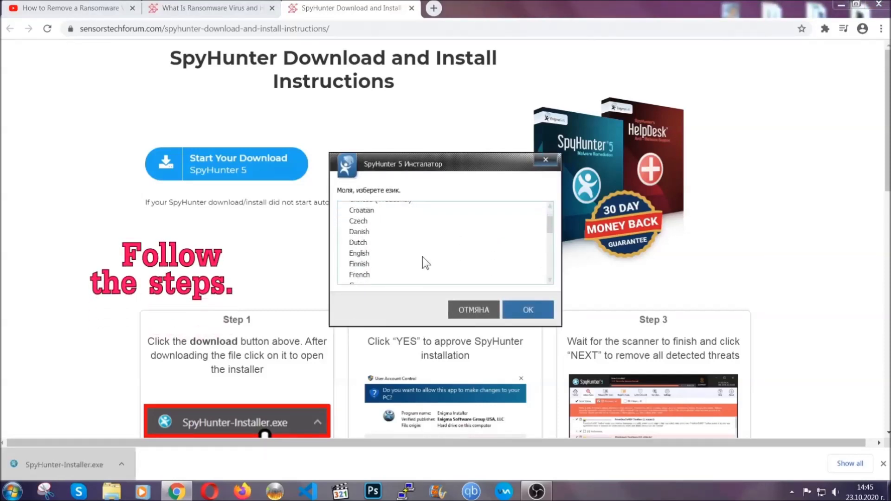
click(420, 255)
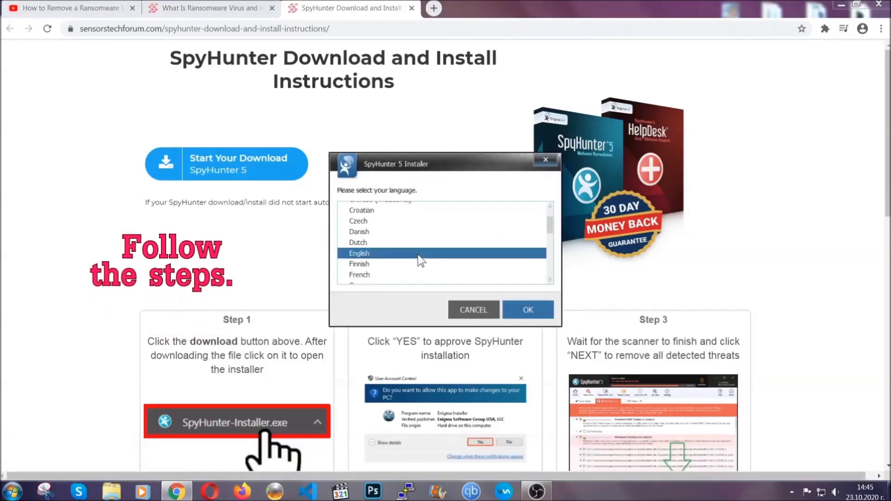
click(522, 310)
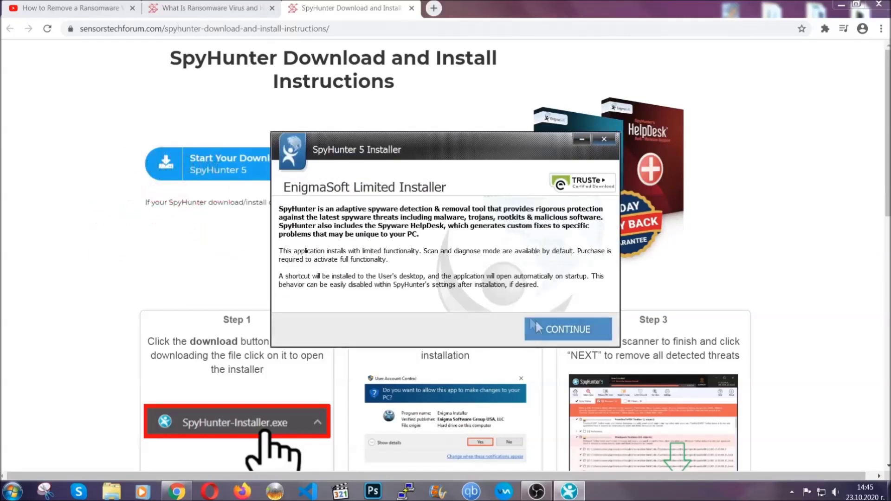
click(537, 323)
click(512, 301)
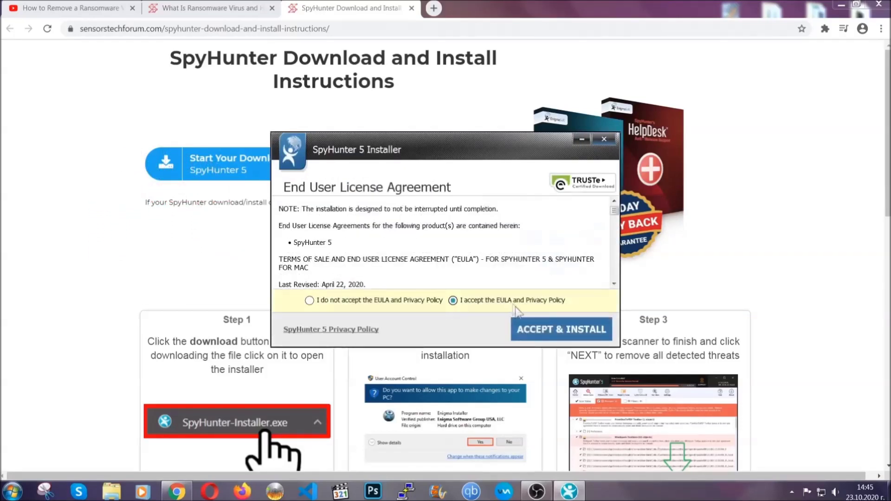
click(532, 329)
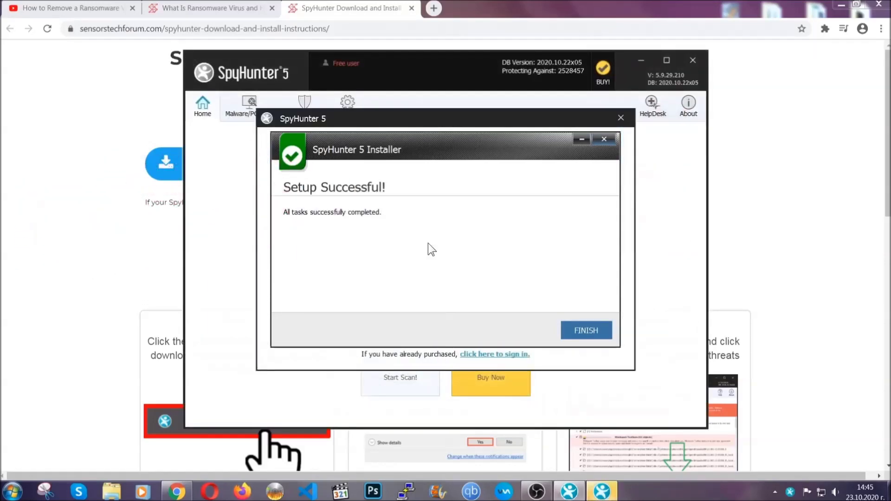
click(571, 333)
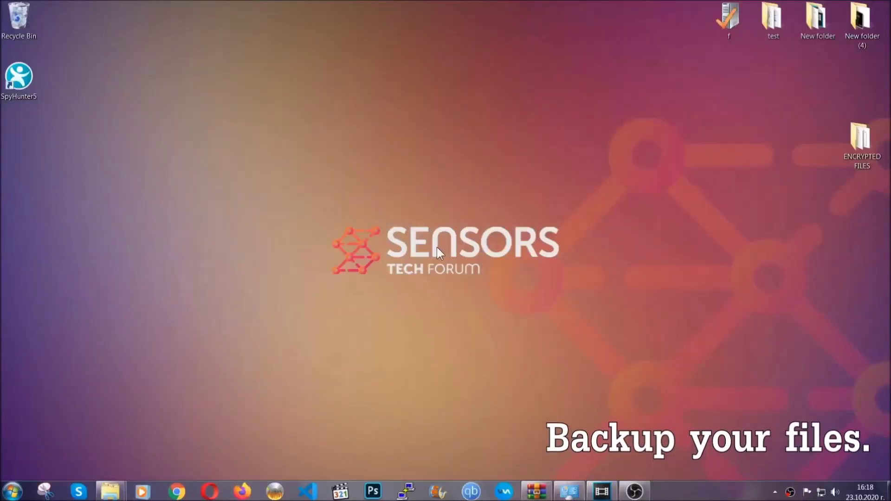
Copy all six .efji files from the ENCRYPTED FILES folder
double_click(856, 143)
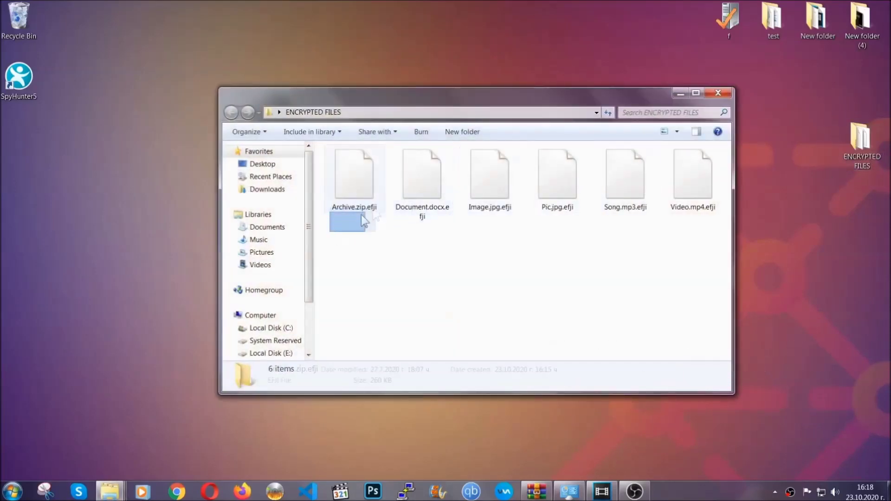
drag(361, 214, 697, 165)
right_click(698, 165)
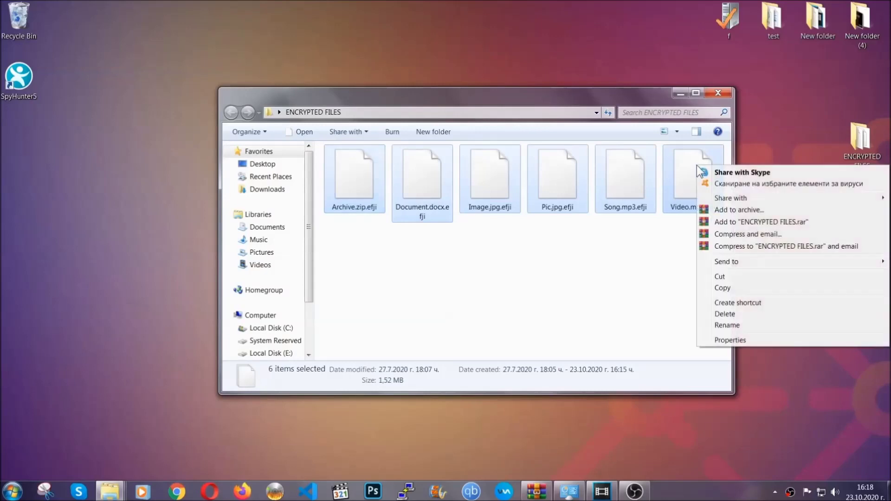
click(722, 289)
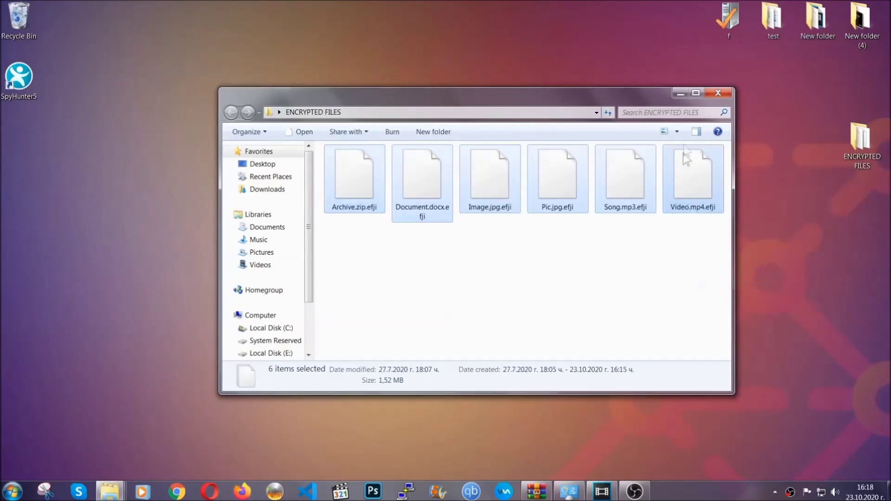
click(681, 93)
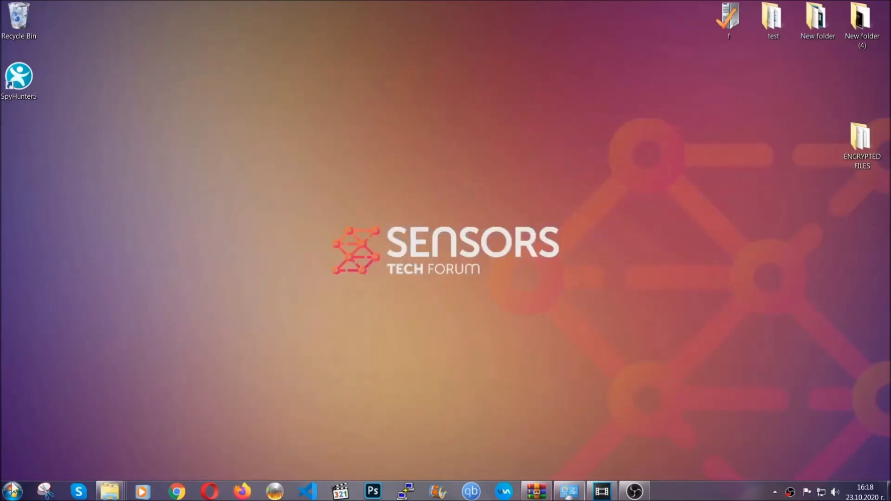
Paste the six copied files onto FLASH DRIVE (H:) and close the drive window
click(11, 491)
click(168, 347)
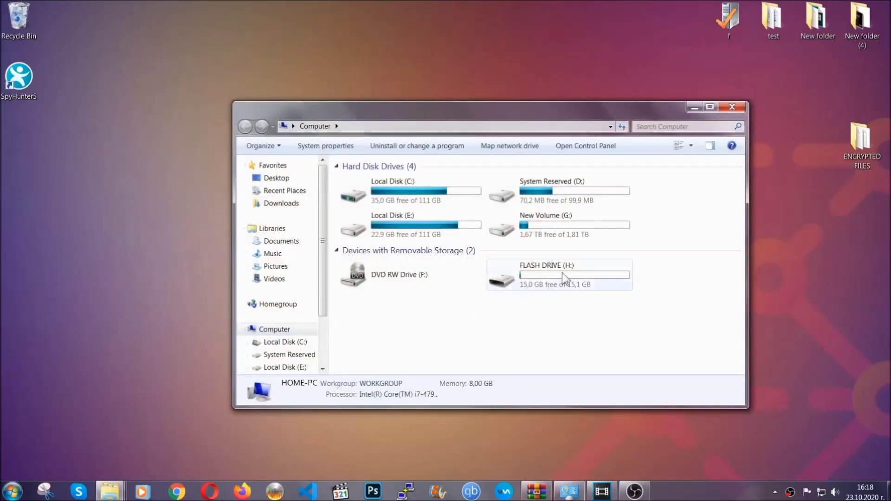
double_click(561, 272)
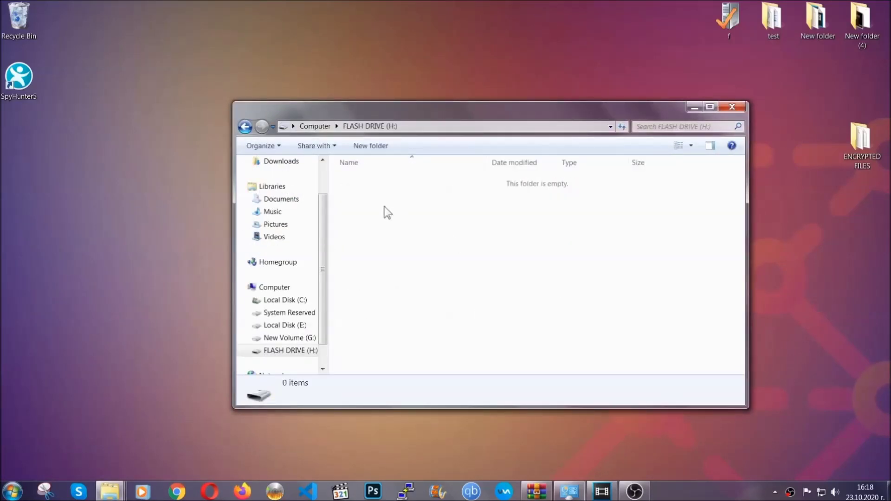
right_click(388, 212)
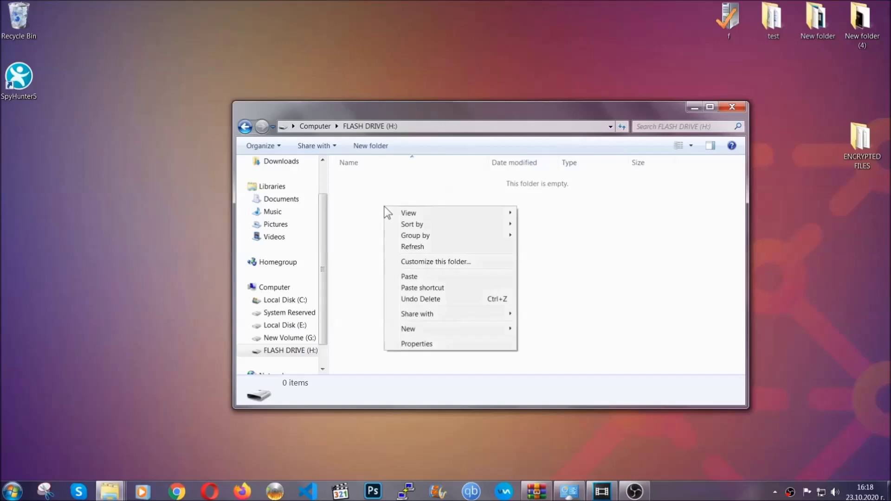
click(405, 277)
click(406, 278)
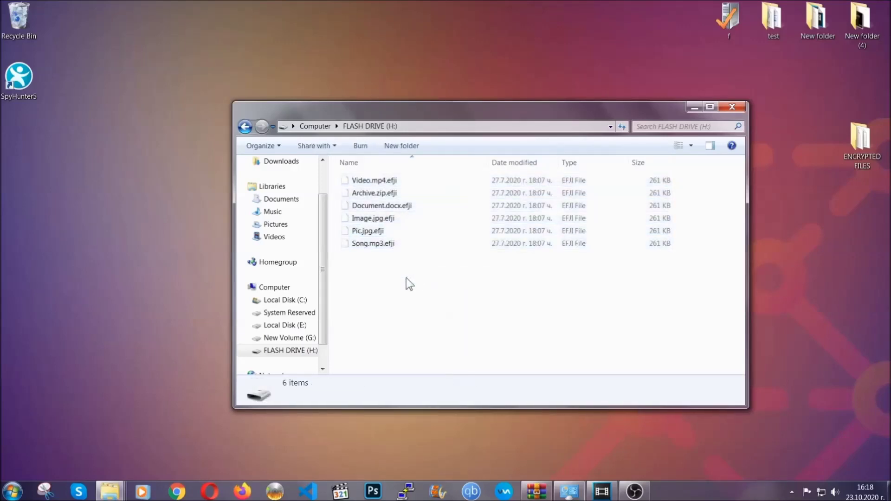
click(732, 107)
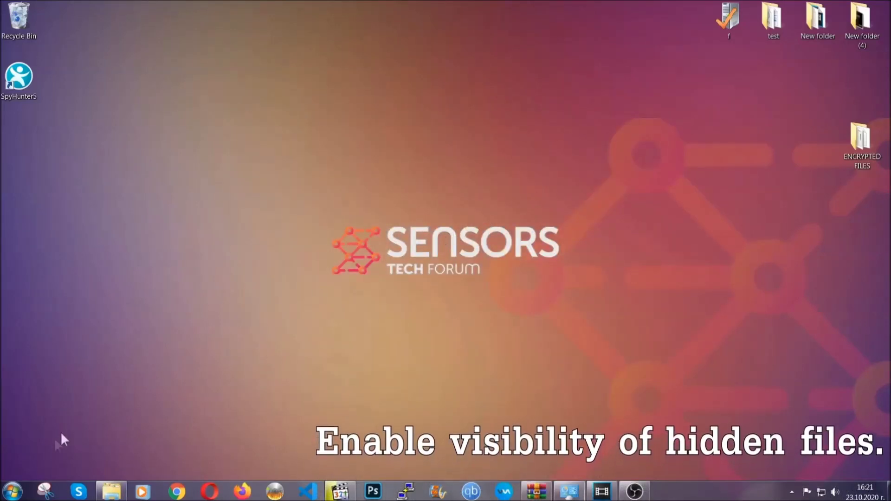
Find 'hidden files and folders' in Start and apply Show hidden files, folders, and drives
click(11, 491)
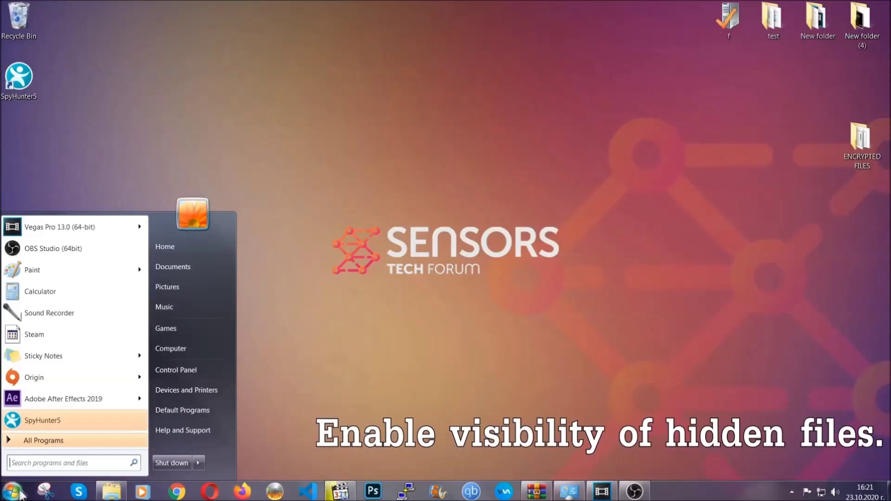
click(37, 462)
text(showh)
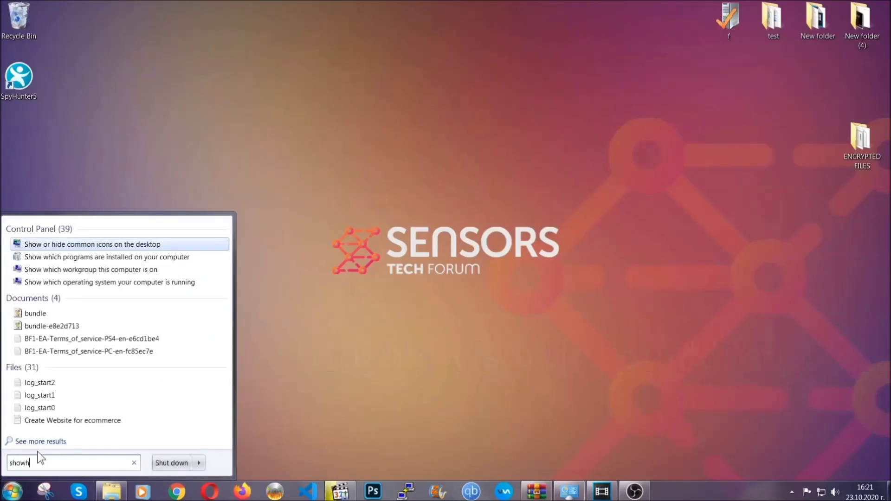
key(BackSpace)
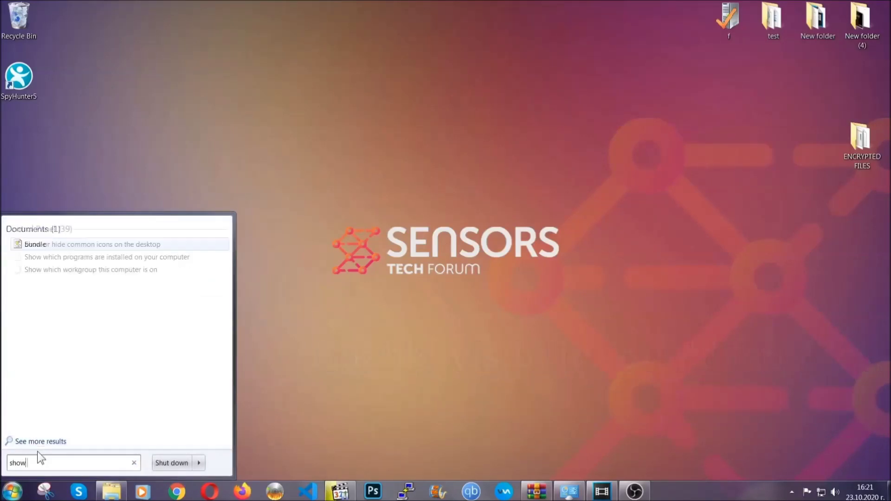
text(hidden files and folders)
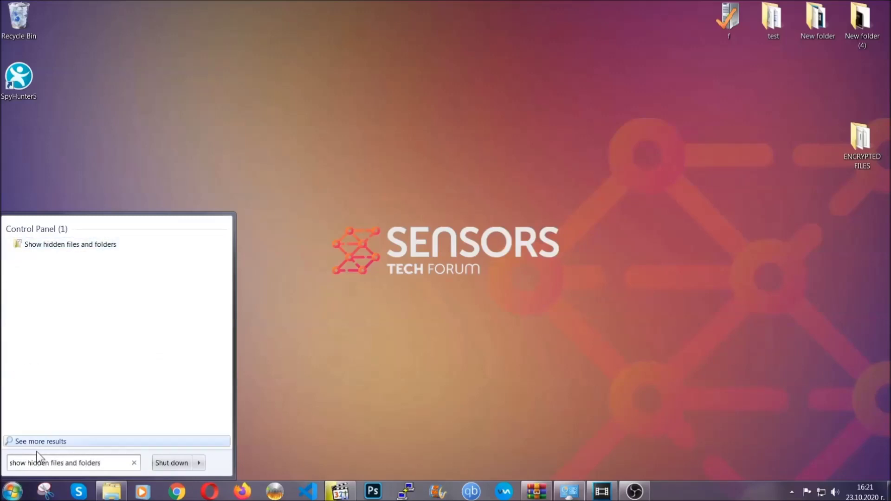
click(105, 245)
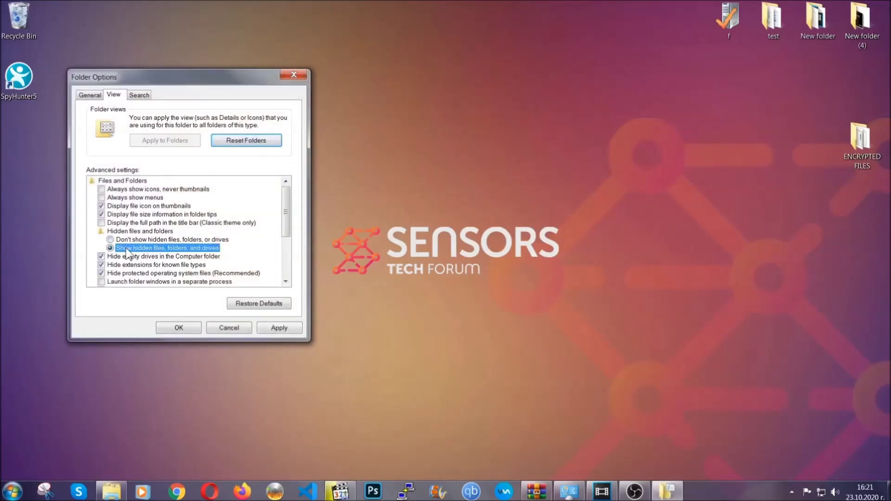
click(277, 328)
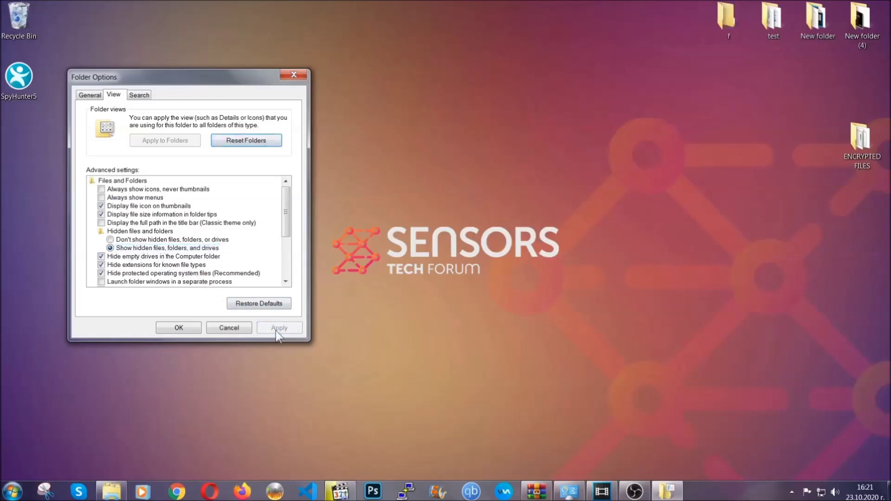
click(174, 328)
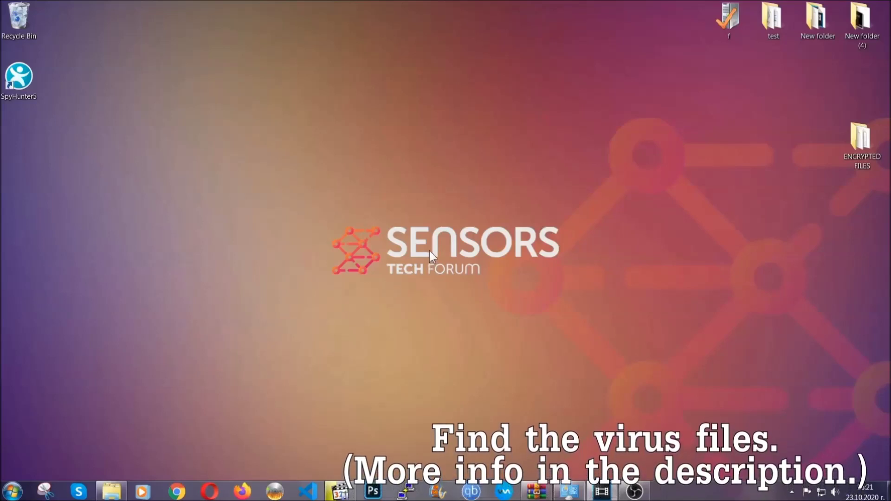
Search Computer for 'fileextension:exe Example Vir' and select the EXAMPLE VIRUS NAME result
click(12, 491)
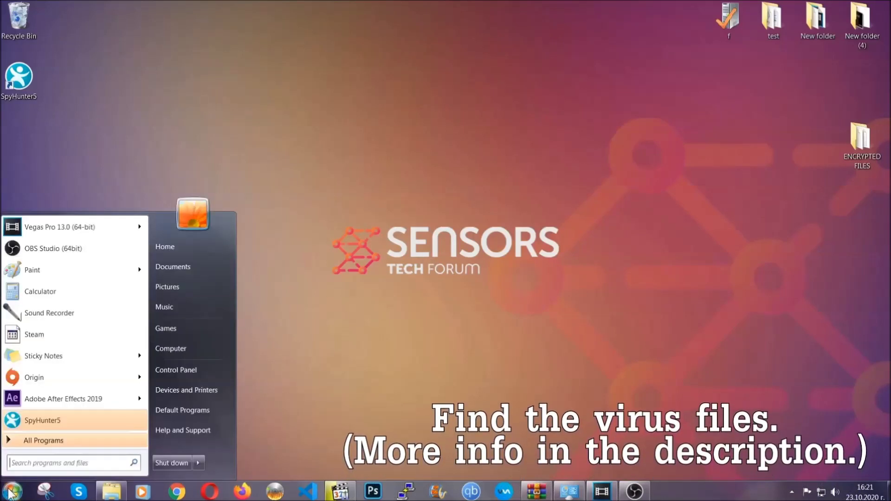
click(183, 346)
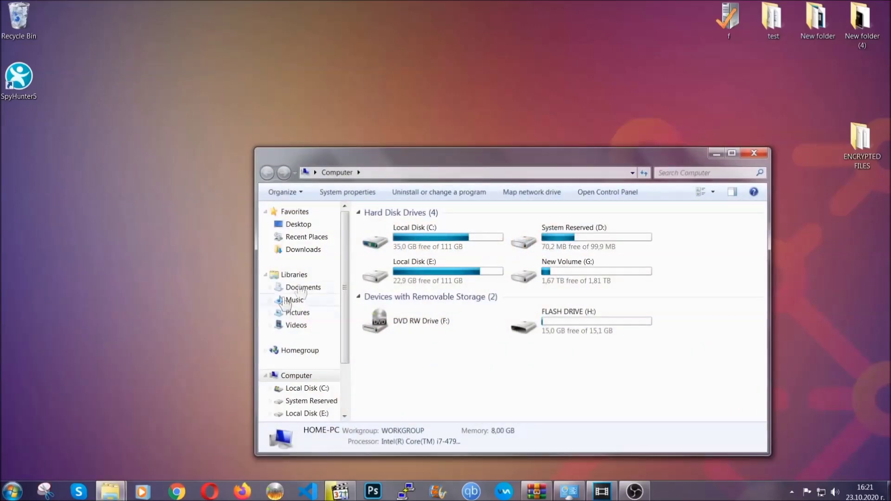
drag(485, 163, 425, 124)
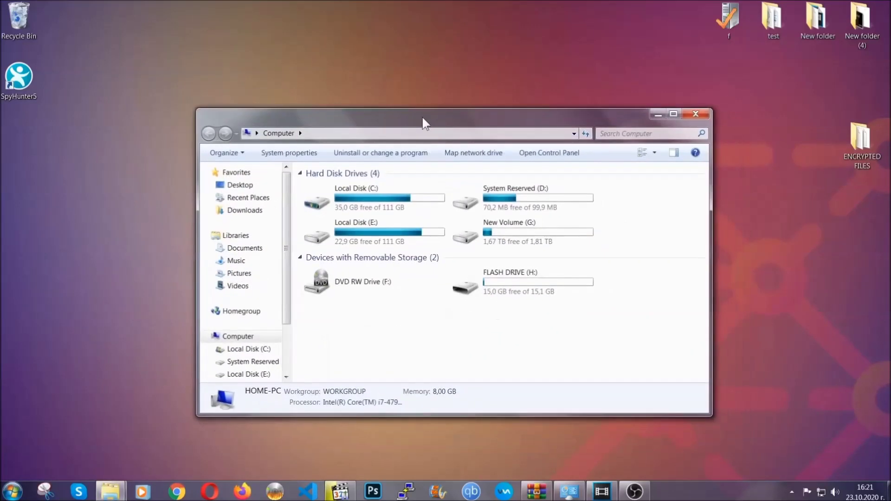
click(606, 134)
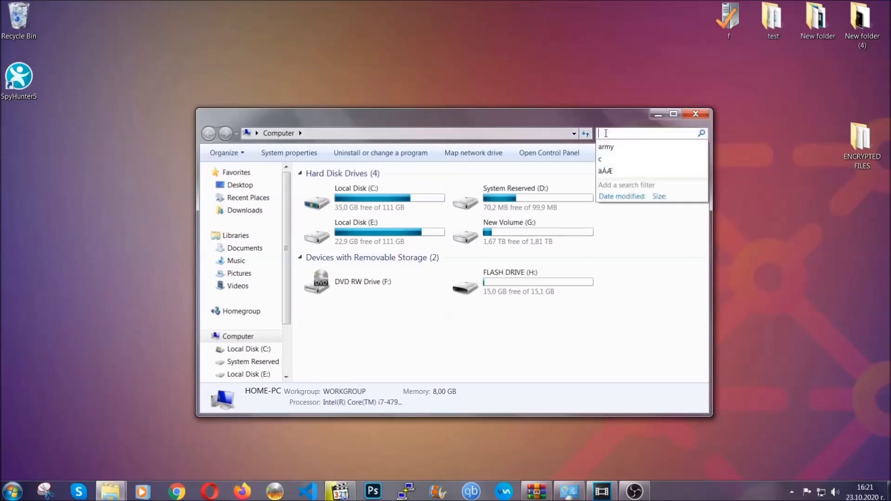
text(fileextension)
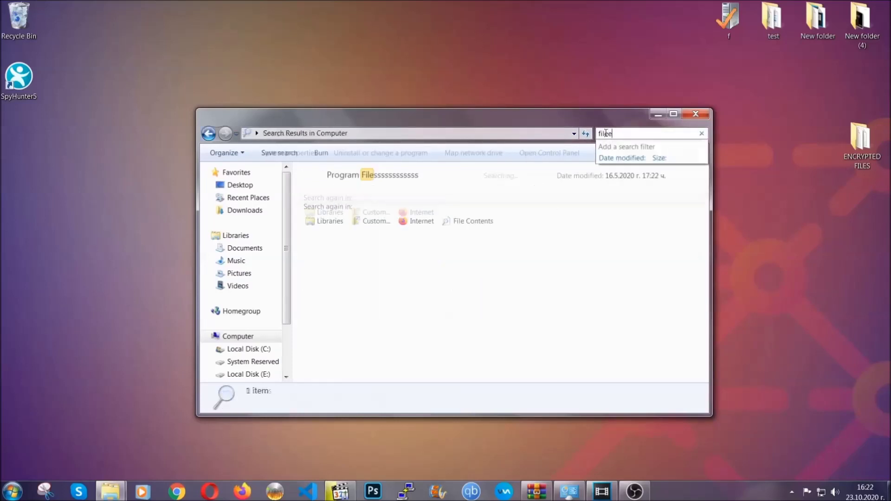
text(:exe )
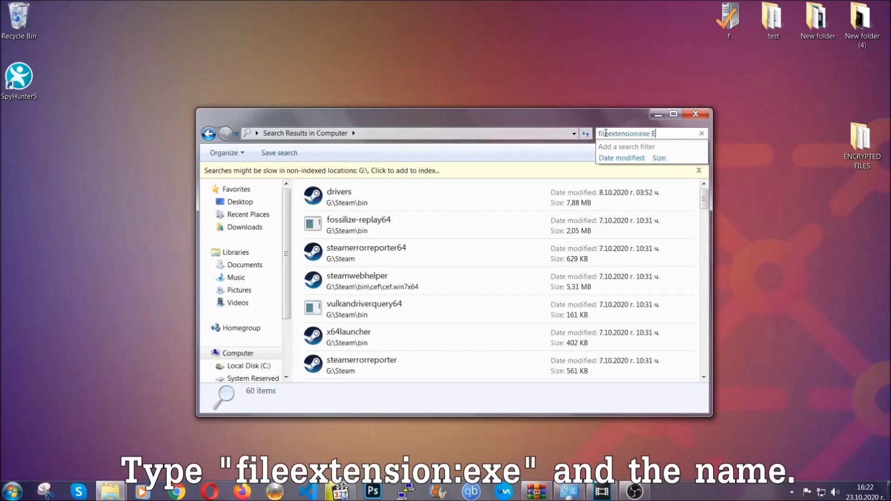
text(Example Virus Name)
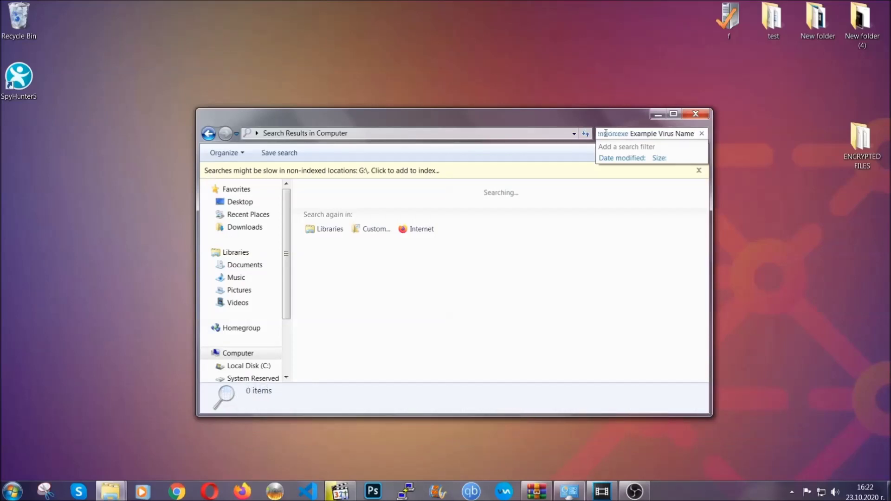
key(Return)
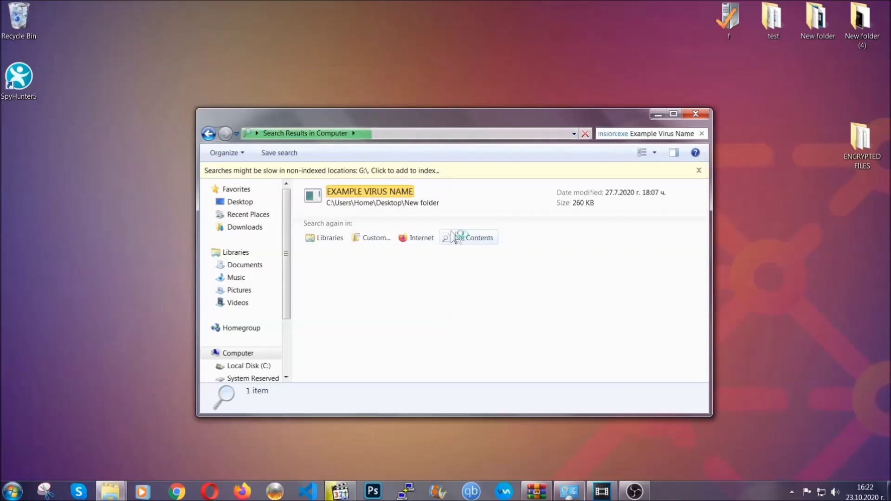
click(390, 191)
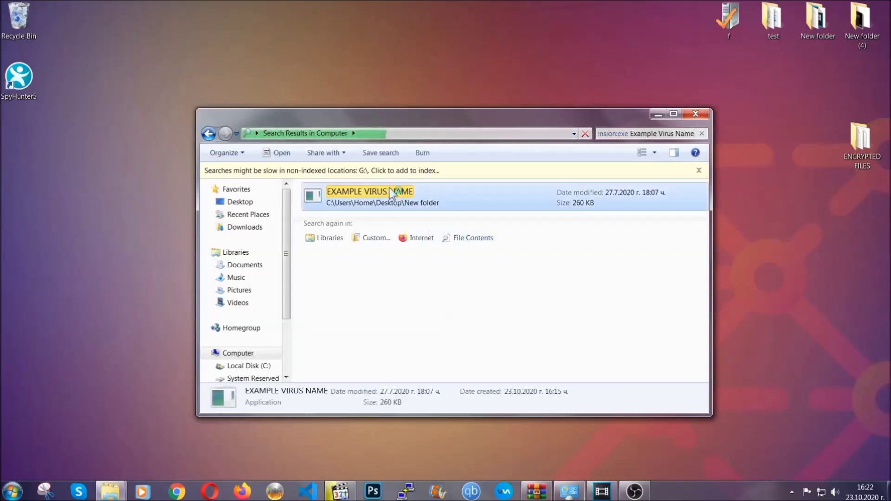
Delete EXAMPLE VIRUS NAME to the Recycle Bin, confirm, and close the search window
right_click(392, 194)
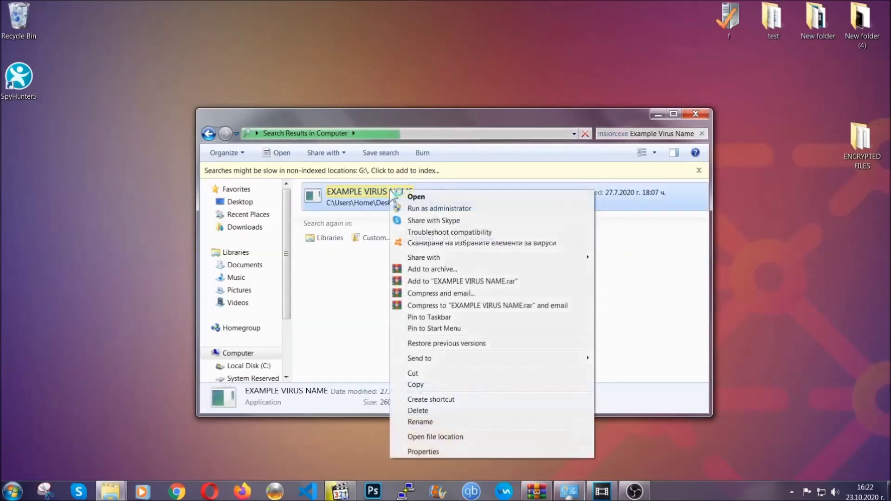
click(430, 411)
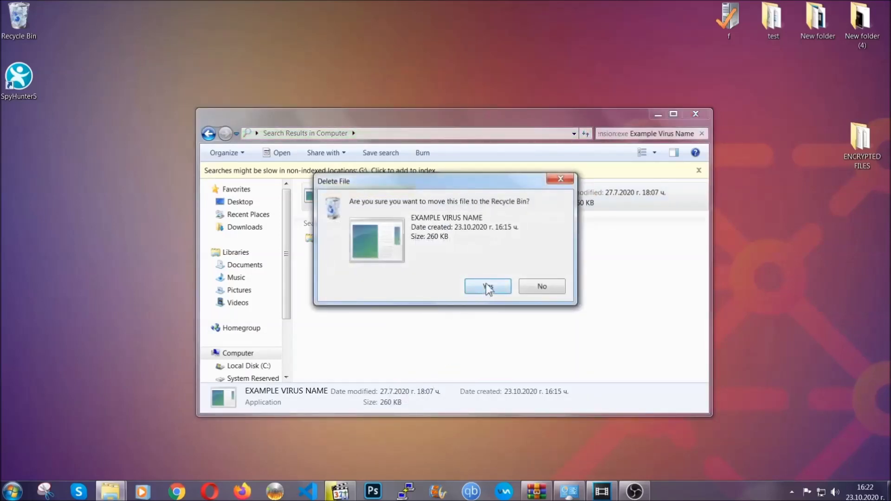
click(488, 287)
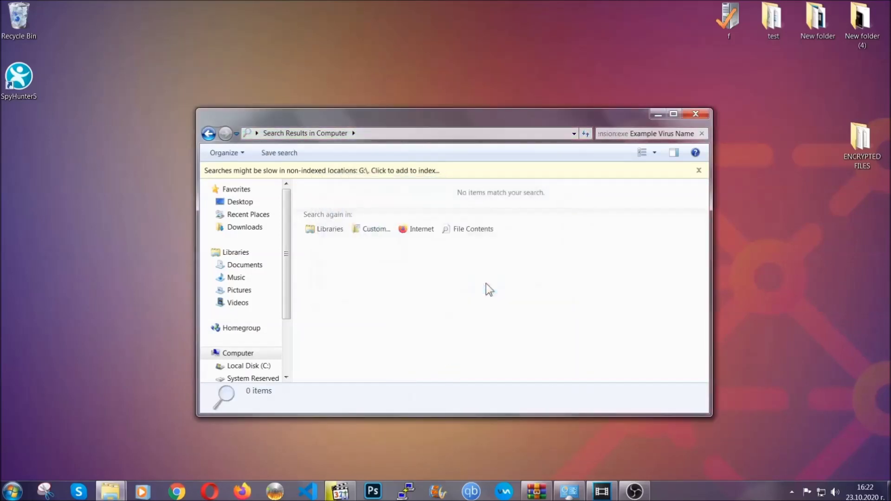
click(696, 114)
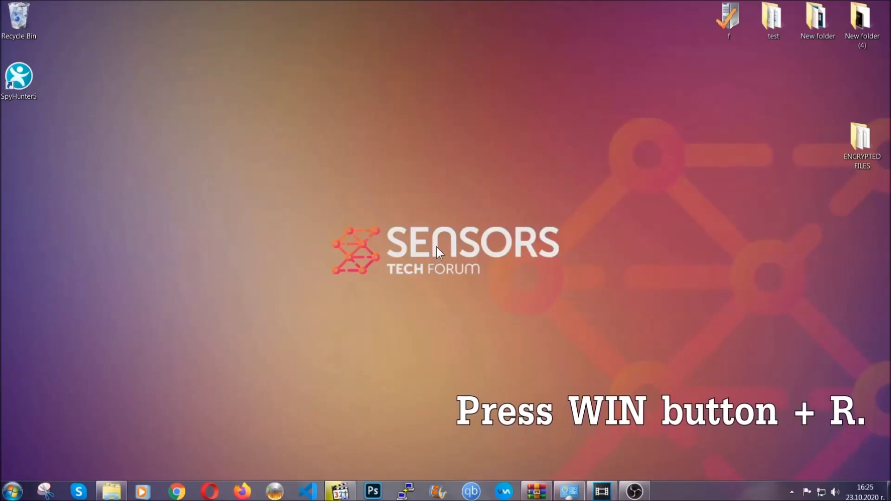
Launch REGEDIT from the Win+R box, replacing the preset cmd entry
key(super+r)
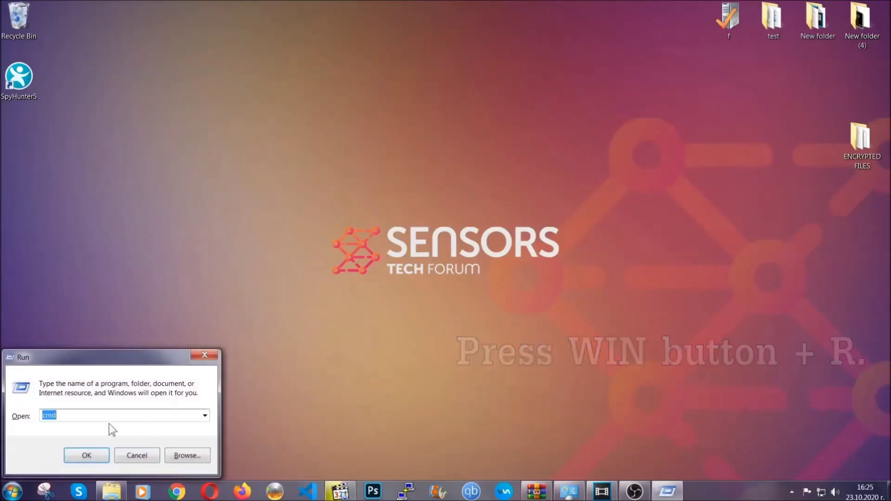
click(84, 422)
key(BackSpace)
key(BackSpace)
key(BackSpace)
text(REGEDIT)
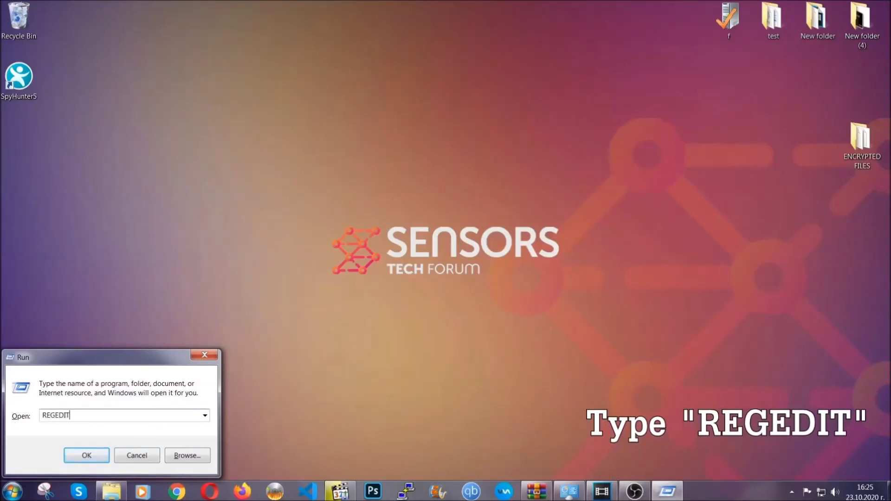
click(77, 454)
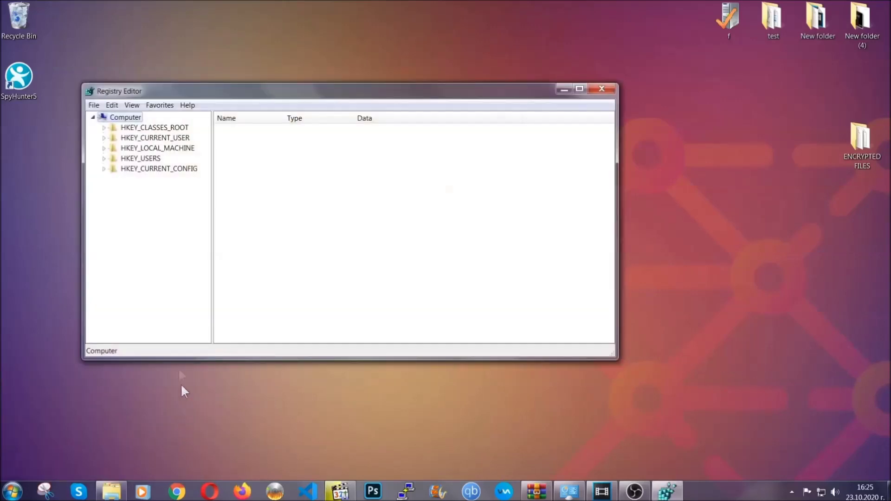
Export the whole registry to the Desktop as BACKUP.reg
click(93, 105)
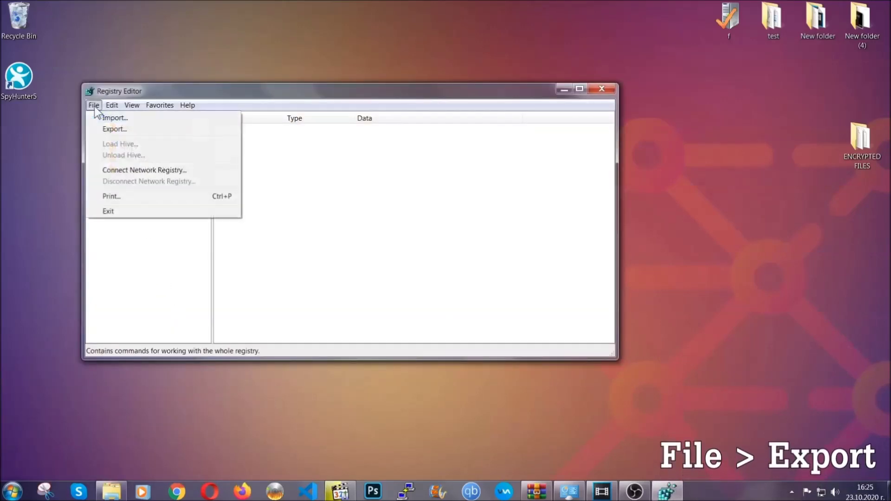
click(116, 128)
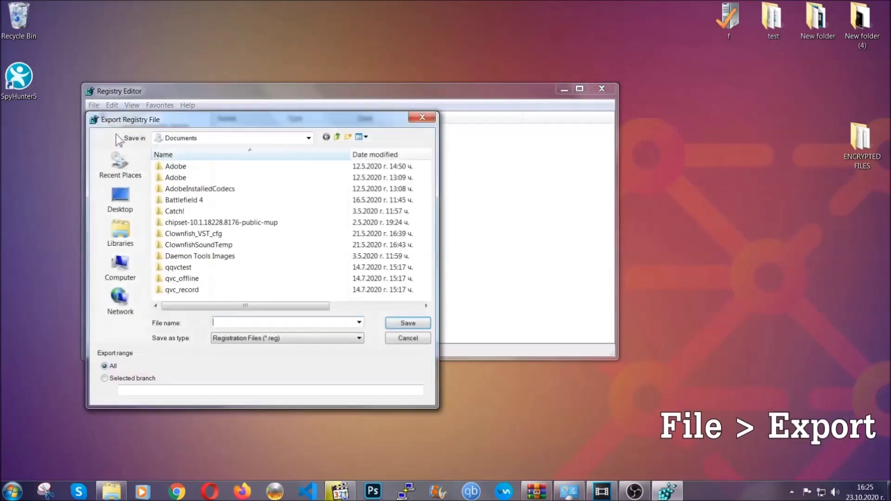
click(117, 199)
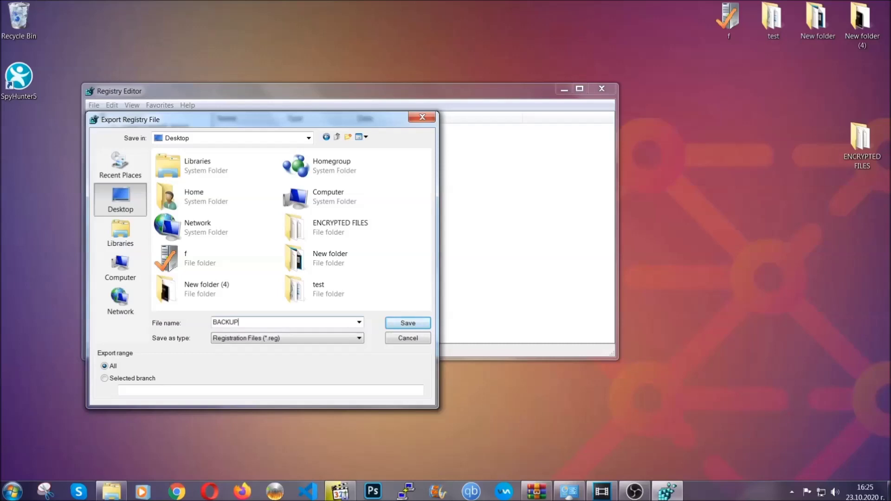
click(402, 325)
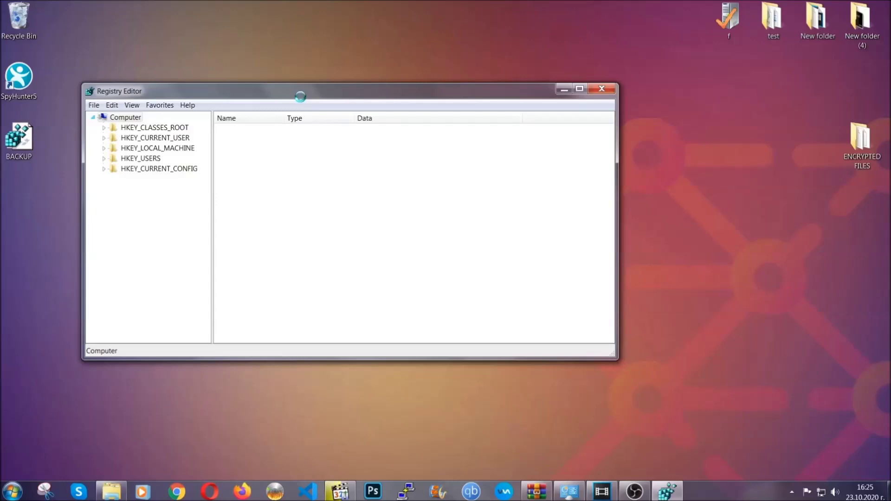
drag(300, 97, 388, 125)
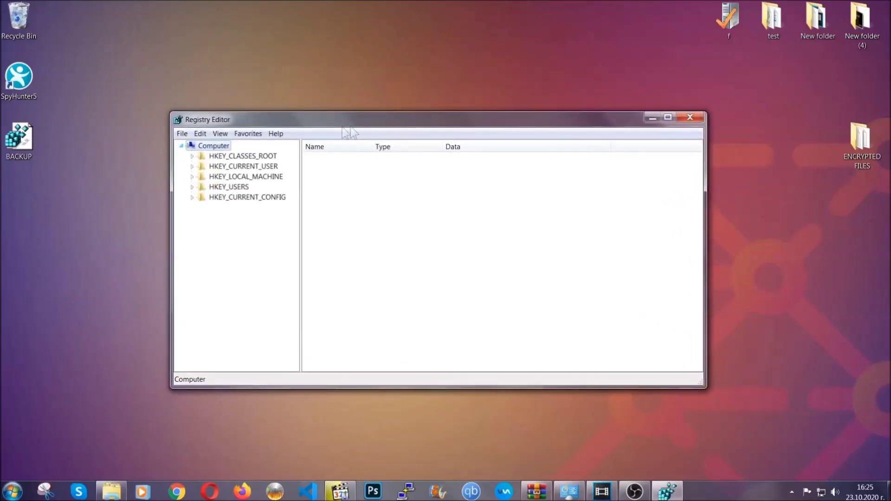
Open the registry Find dialog with Ctrl+F and enter RunOnce as the search text
click(182, 134)
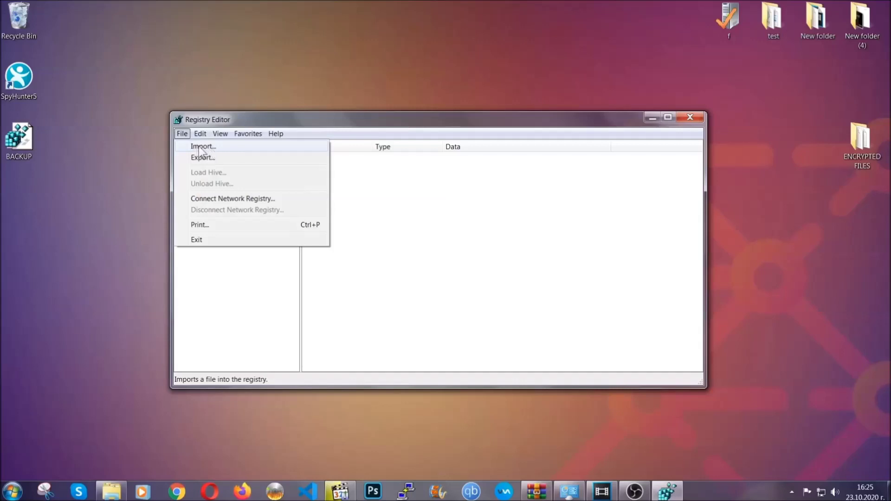
click(183, 134)
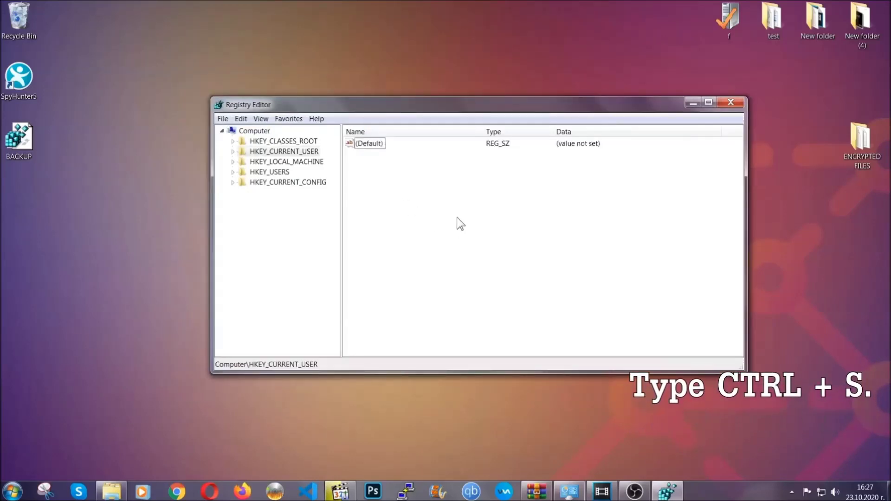
key(ctrl+f)
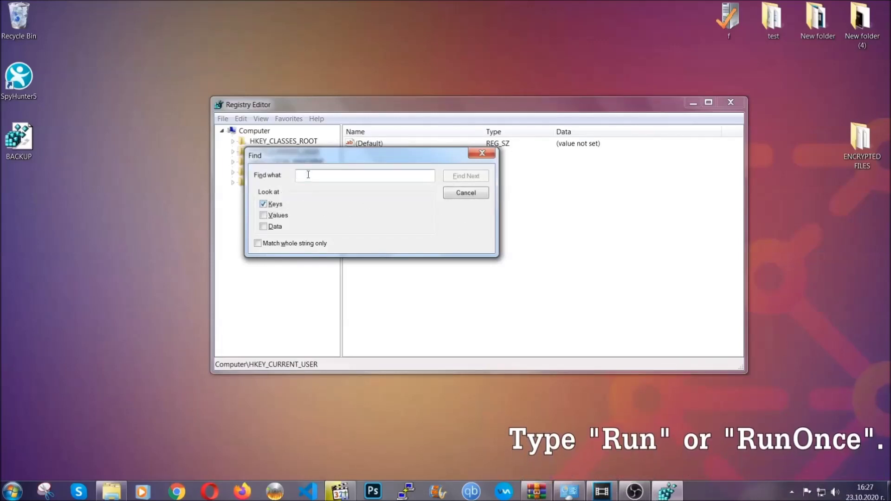
text(RunO)
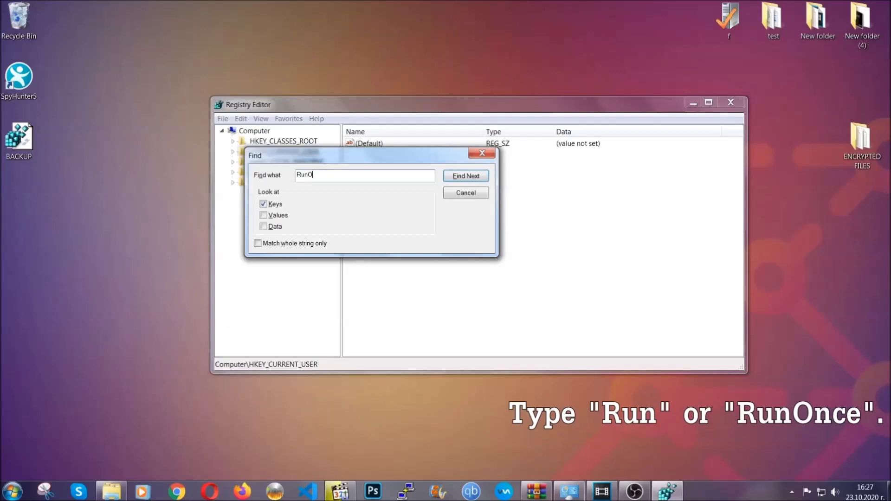
text(nce)
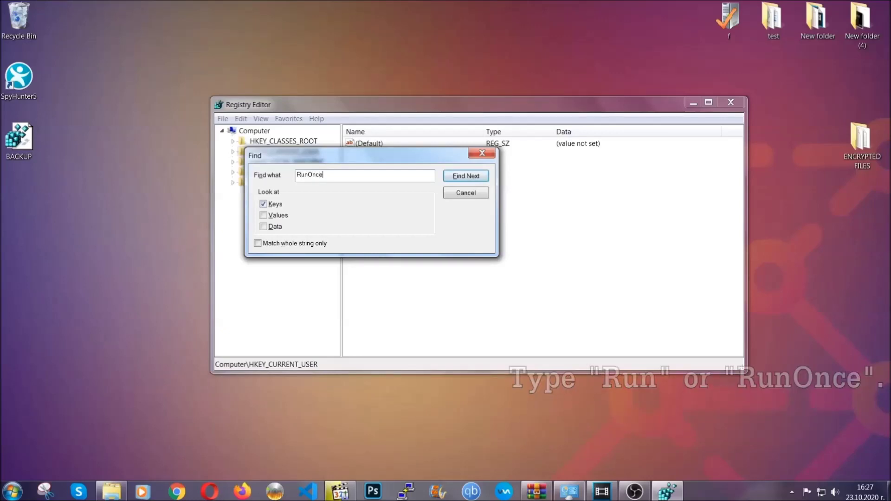
Find the RunOnce key, then delete THE VIRUS value from the adjacent Run key
click(476, 178)
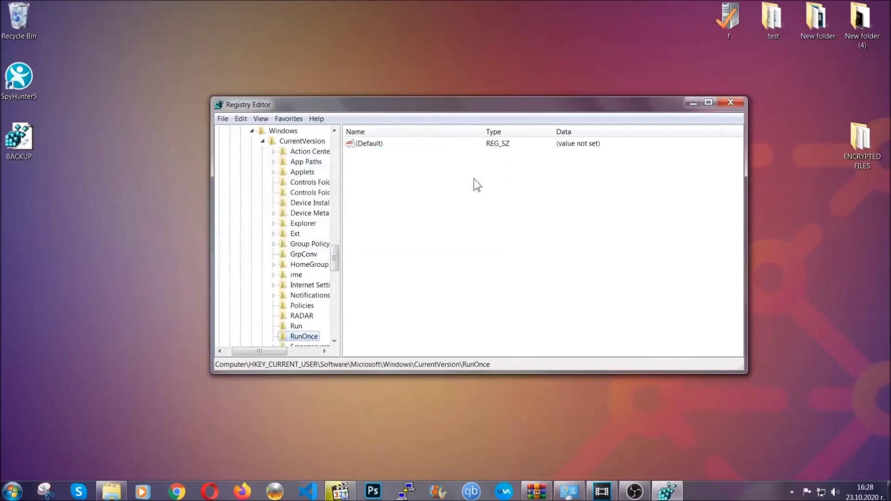
drag(335, 255, 335, 267)
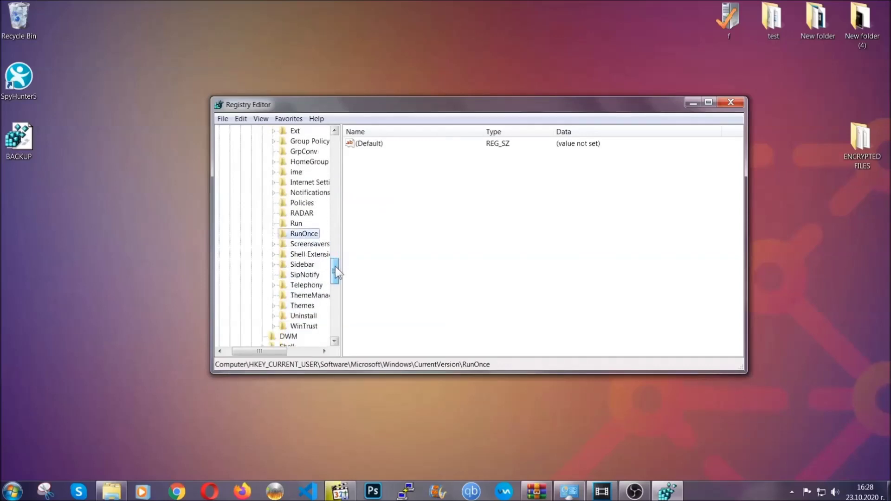
click(296, 224)
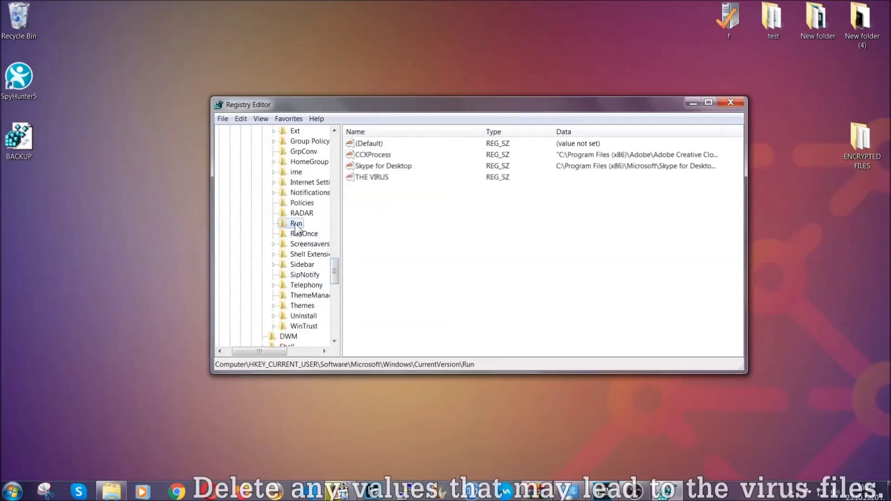
click(366, 178)
right_click(366, 178)
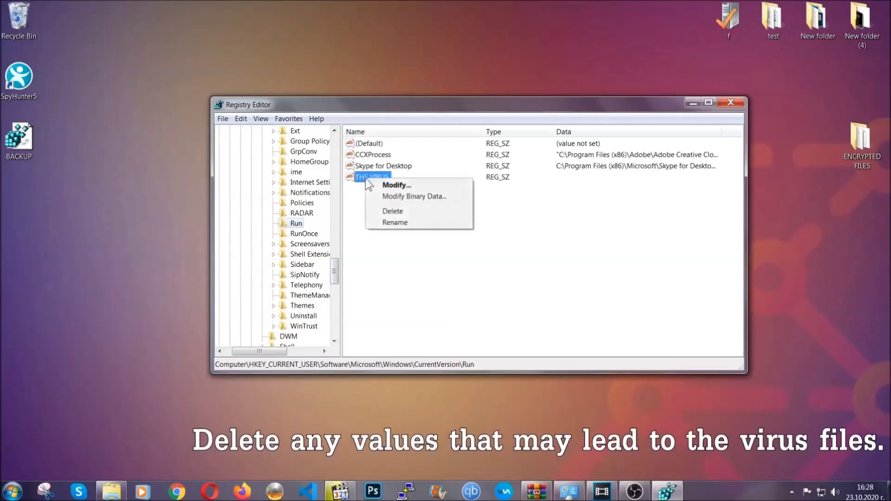
click(387, 212)
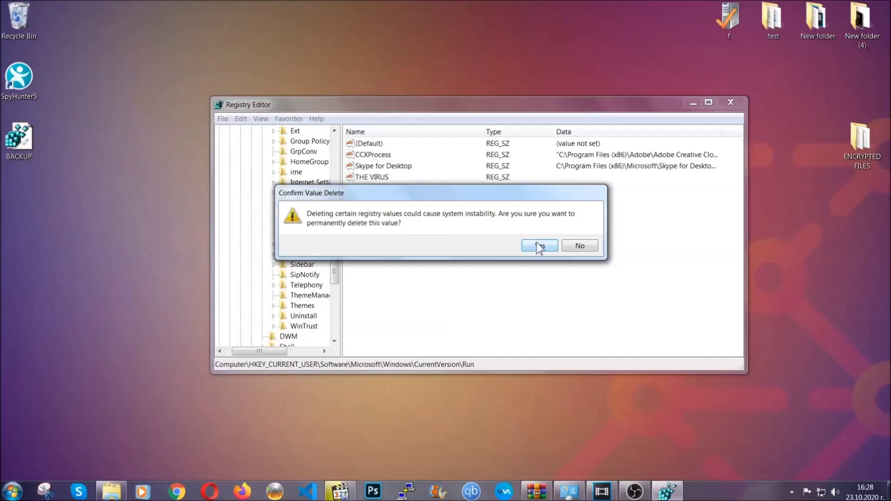
click(540, 246)
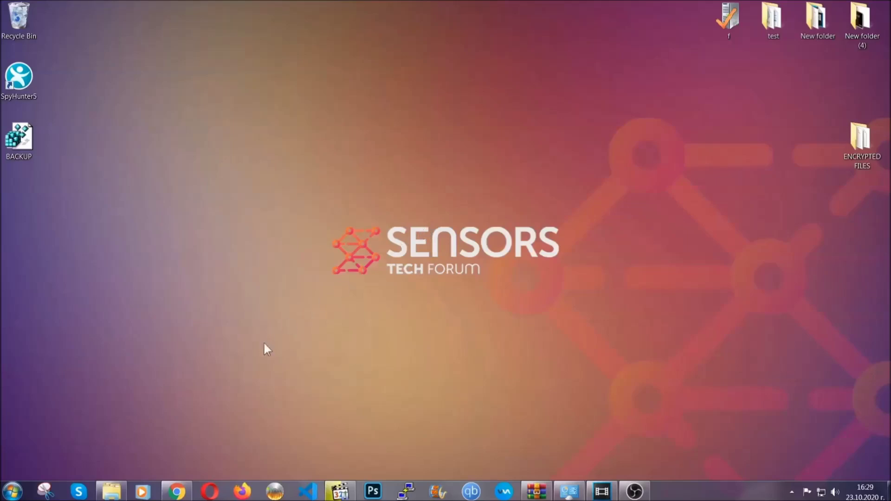
Restore the SensorsTechForum recovery article in Chrome and expand Method 2, Restore Data via Windows Backup
click(177, 494)
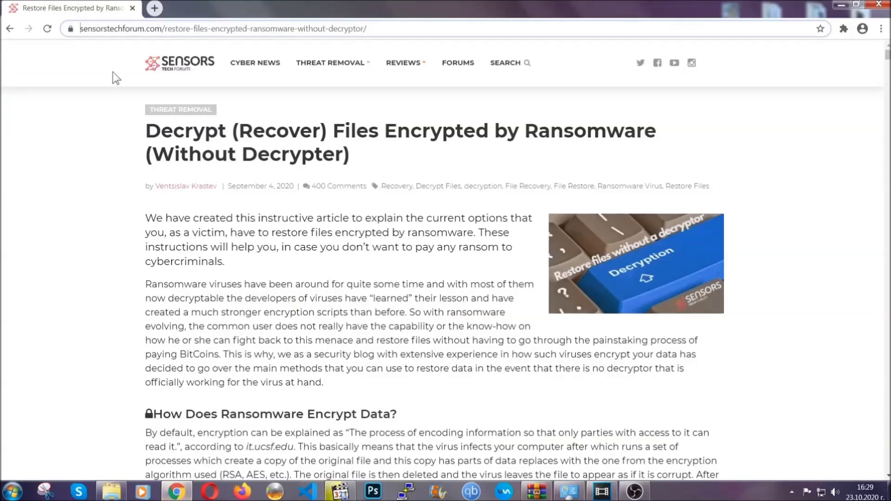
drag(82, 29, 402, 32)
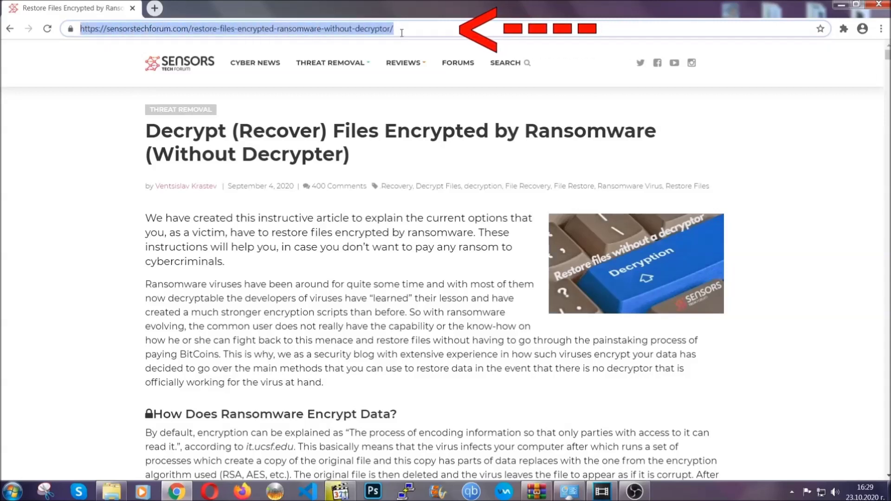
mouse_move(403, 90)
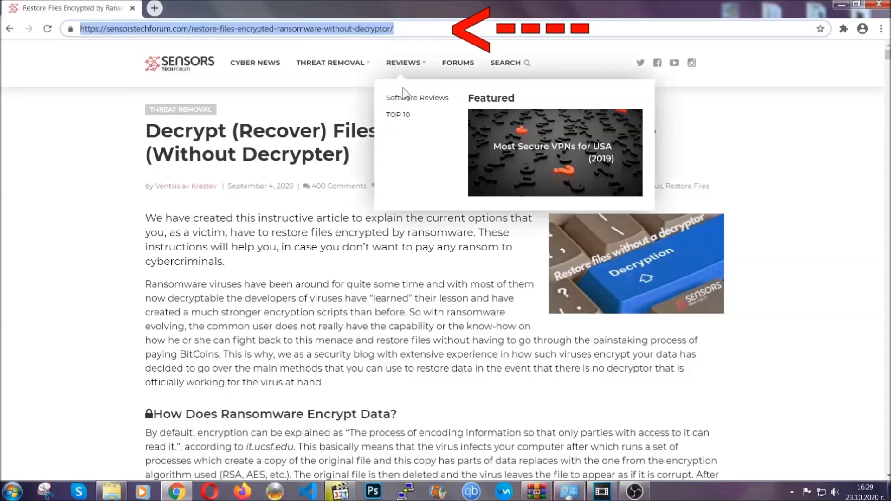
scroll(459, 255, down, 5)
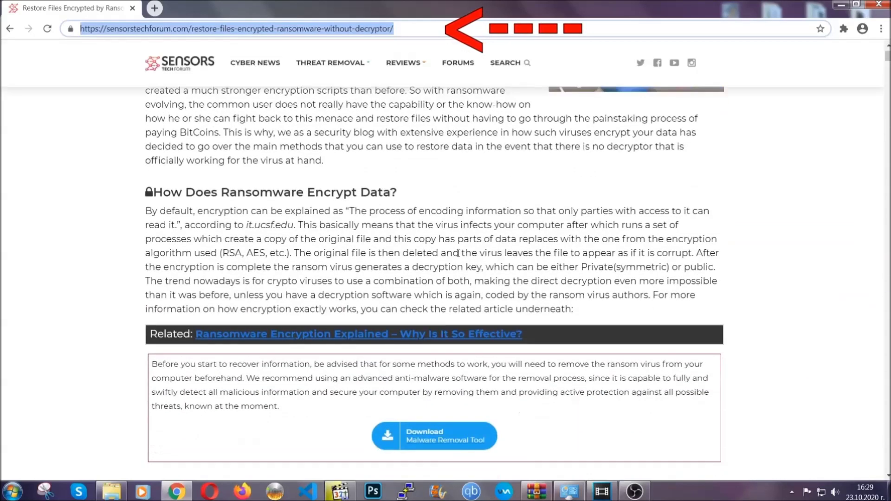
scroll(459, 254, down, 6)
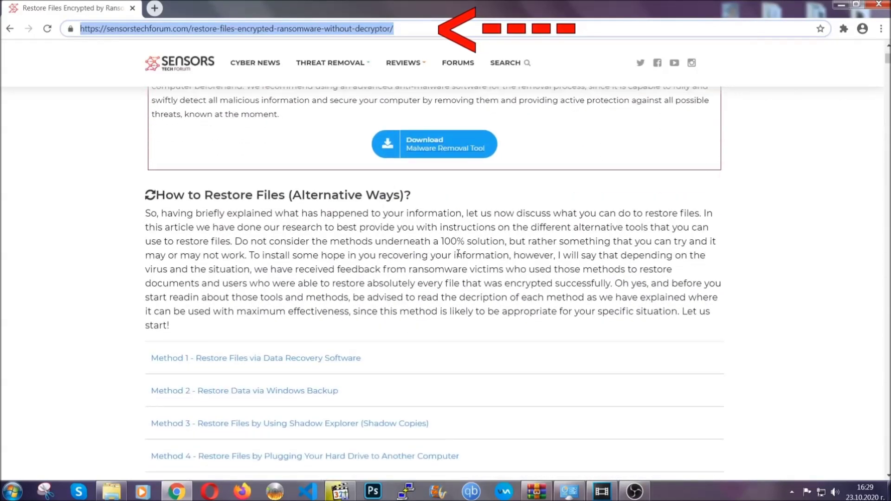
scroll(458, 253, down, 4)
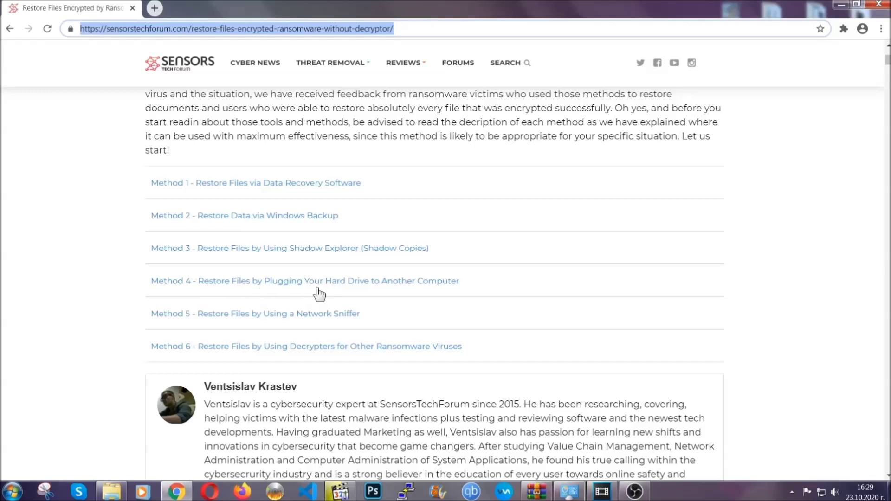
click(277, 215)
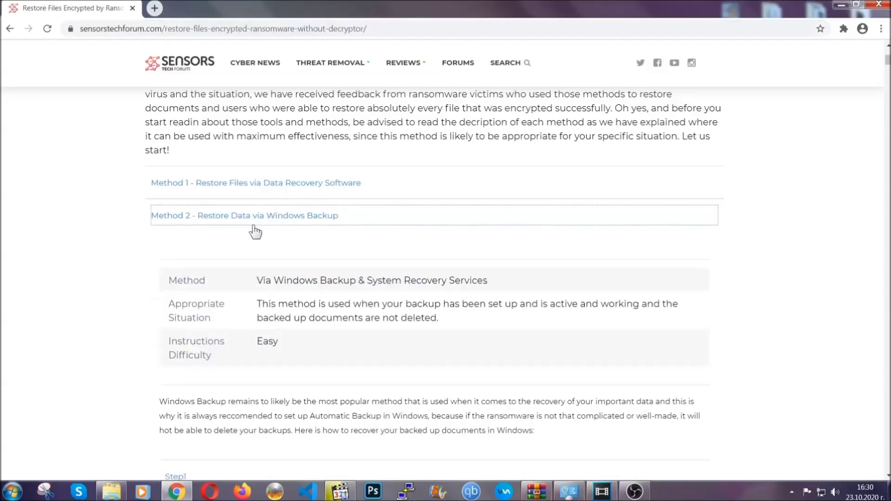
Expand Step1, Step2 and Step3 of the Windows Backup method
drag(266, 267, 314, 353)
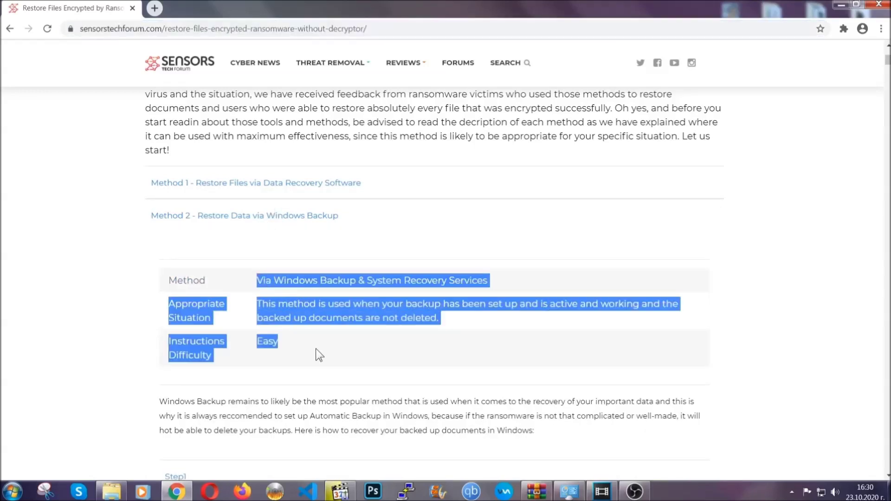
click(318, 346)
scroll(318, 347, down, 4)
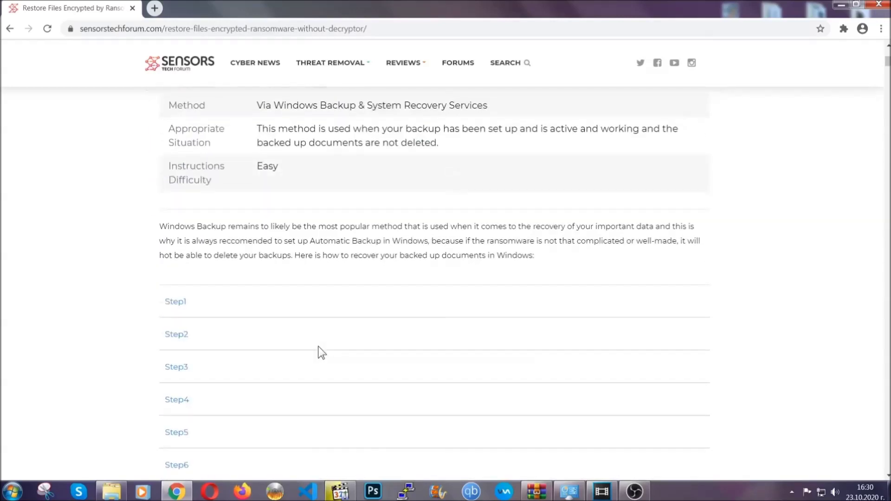
scroll(319, 346, down, 1)
click(183, 245)
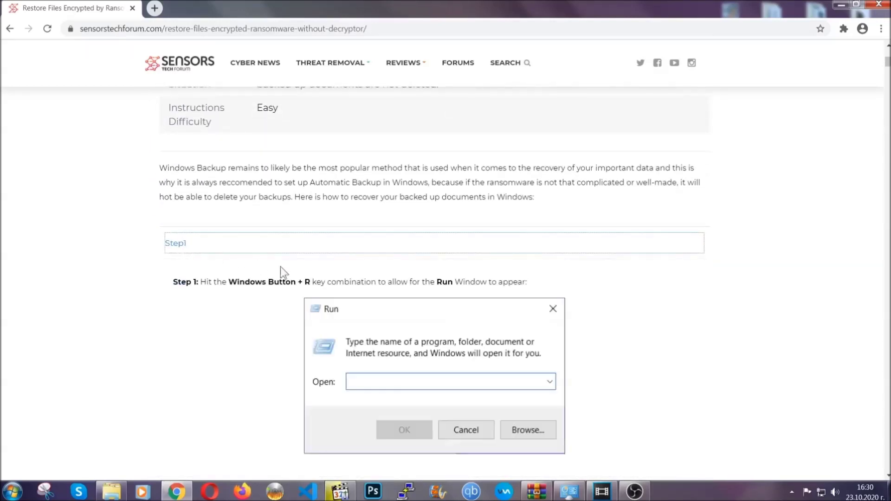
scroll(417, 289, down, 5)
click(208, 292)
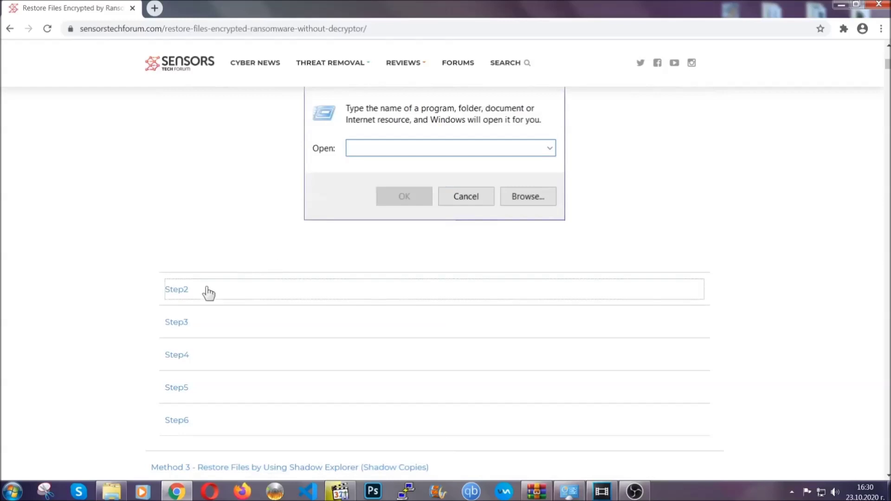
scroll(398, 297, down, 5)
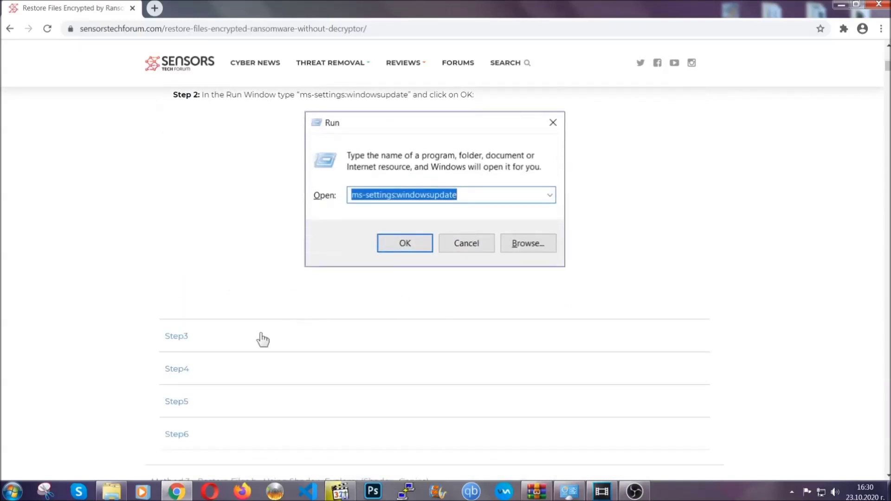
click(263, 338)
Scroll through the rest of the article, scroll back up, and minimize Chrome to show the desktop
scroll(394, 319, down, 4)
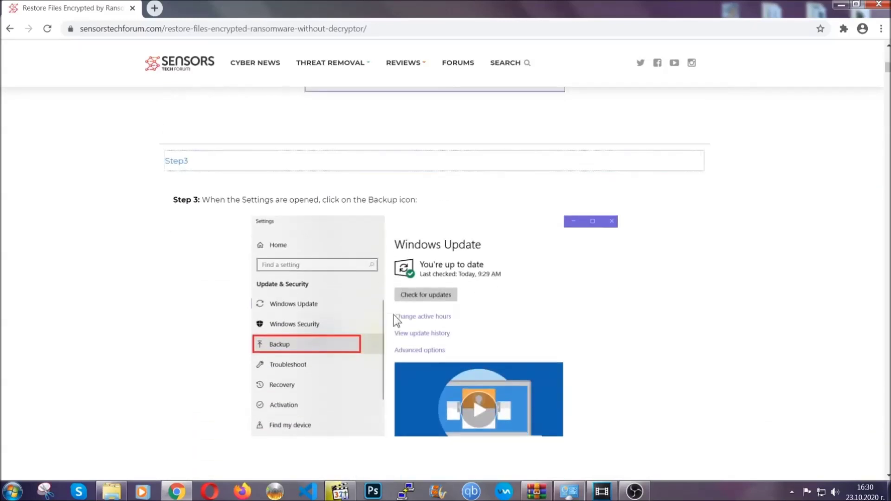
scroll(393, 315, down, 3)
scroll(392, 316, down, 2)
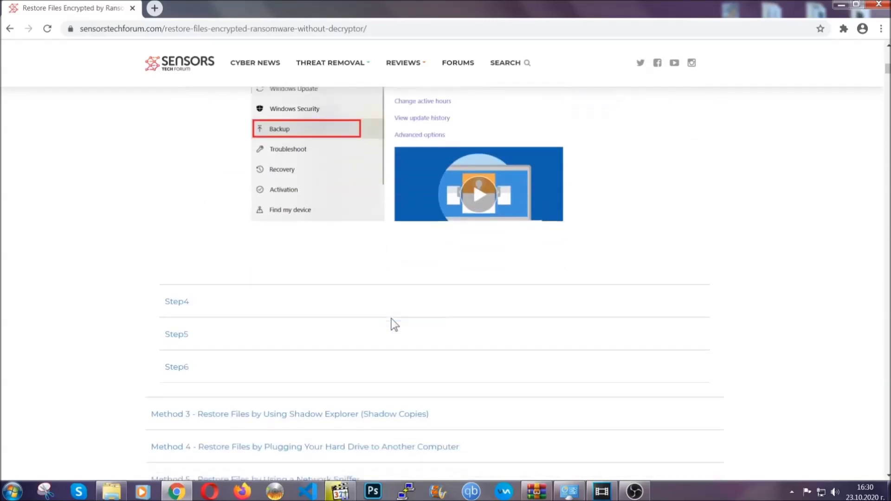
scroll(392, 318, down, 8)
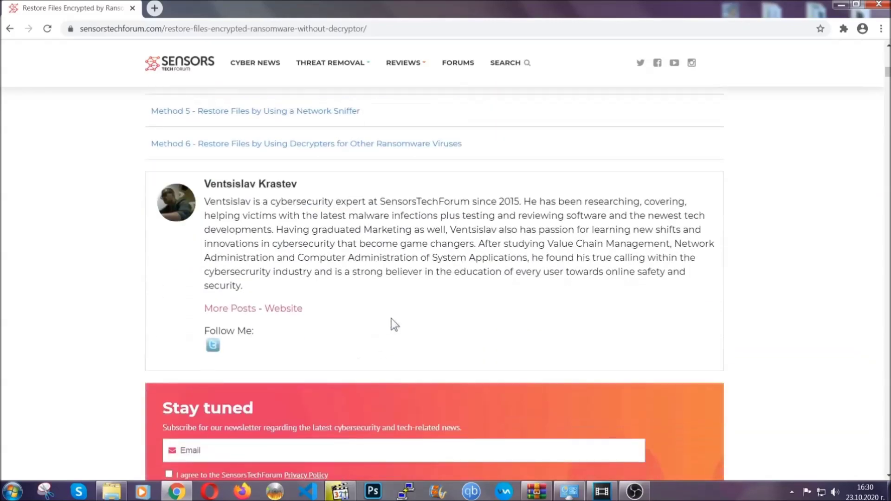
scroll(392, 318, up, 20)
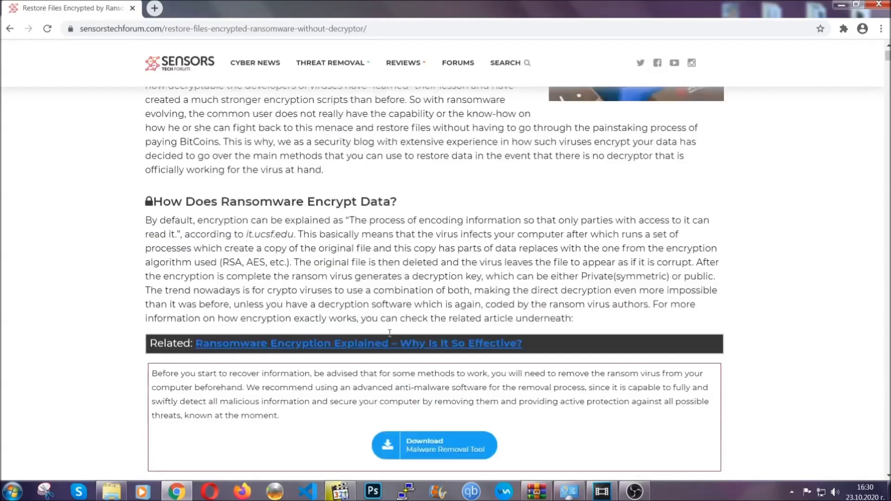
scroll(390, 333, up, 5)
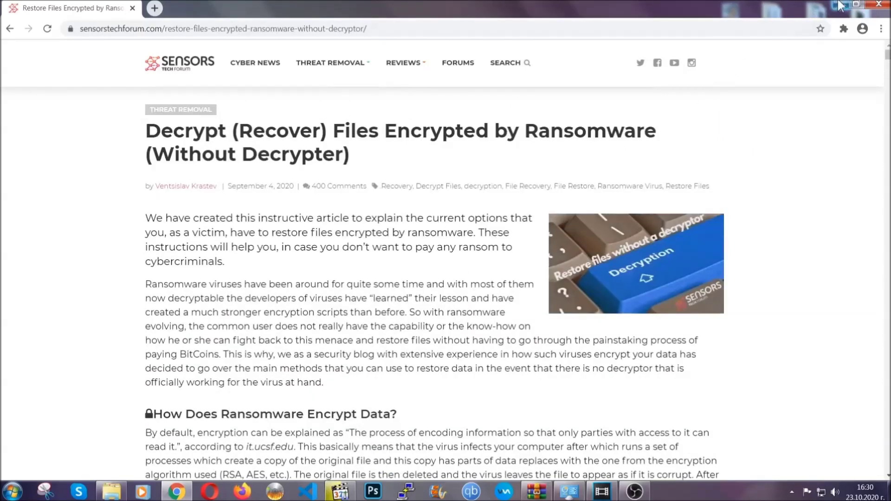
click(839, 5)
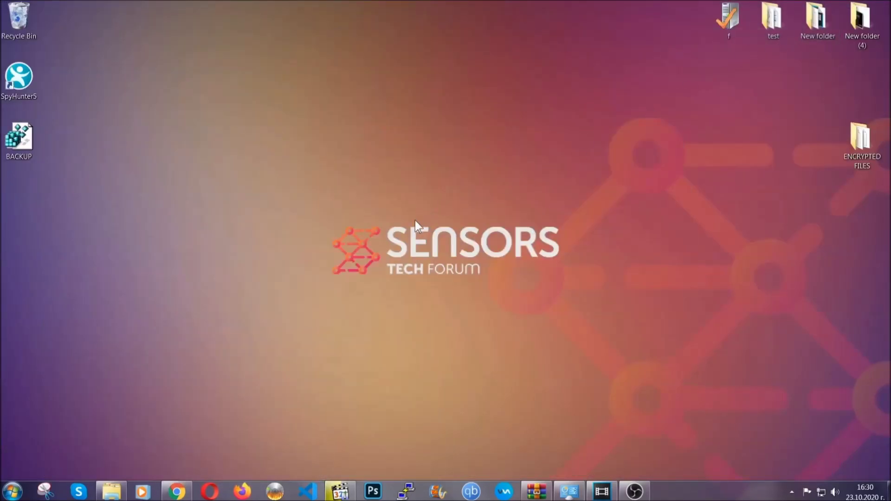